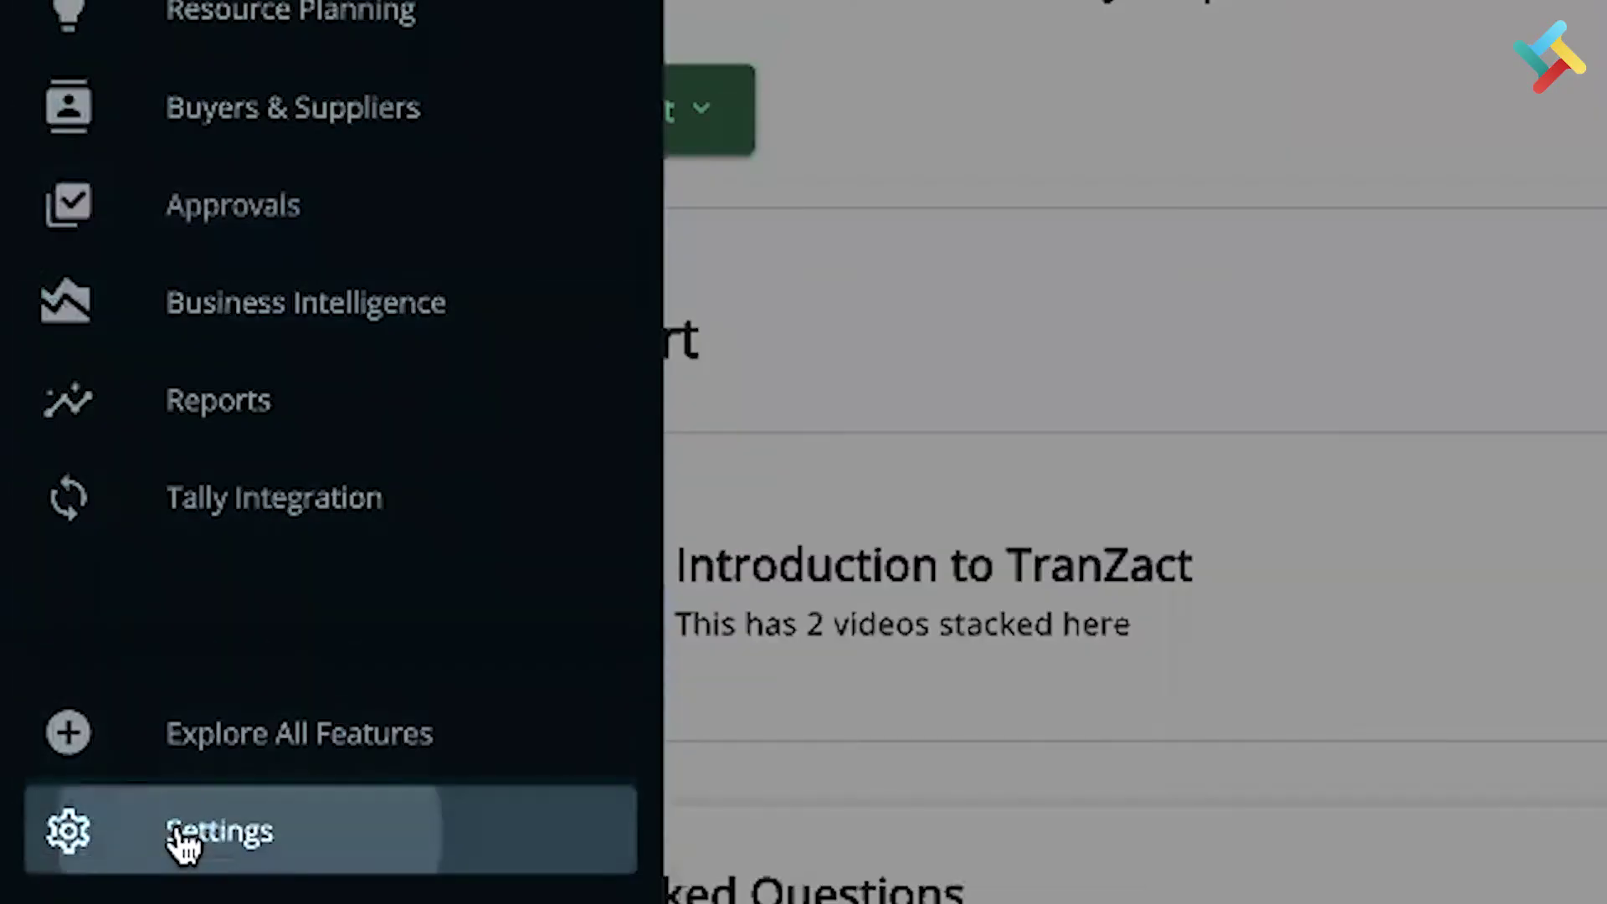
# Step: Open Settings and start adding a new user from the Users page
pyautogui.click(183, 841)
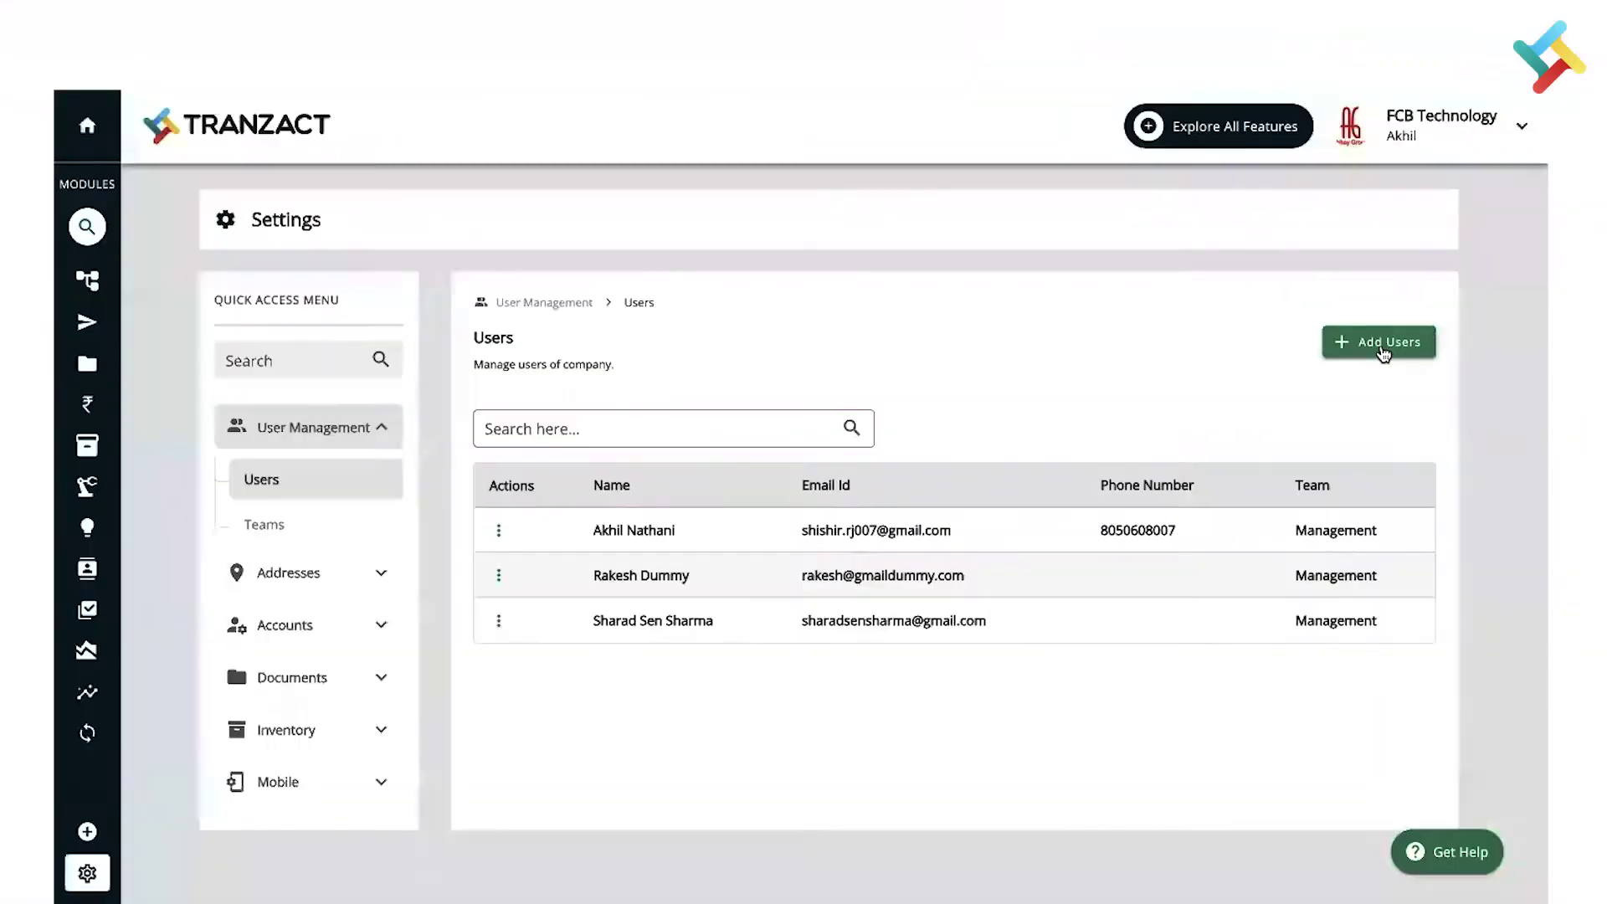
pyautogui.click(1380, 345)
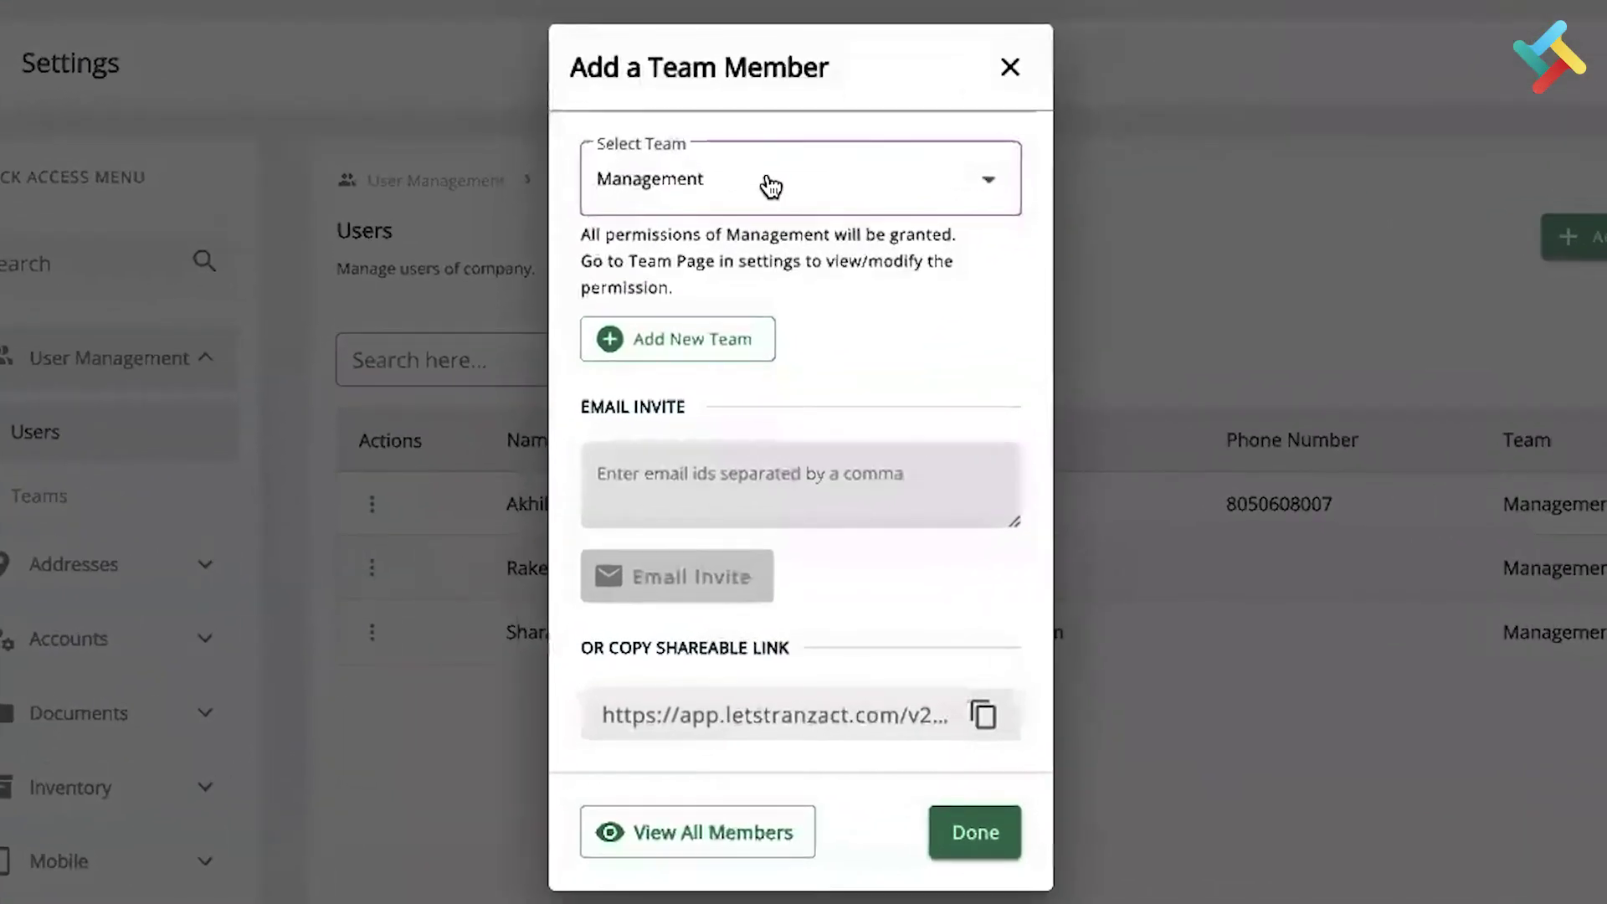
pyautogui.click(769, 186)
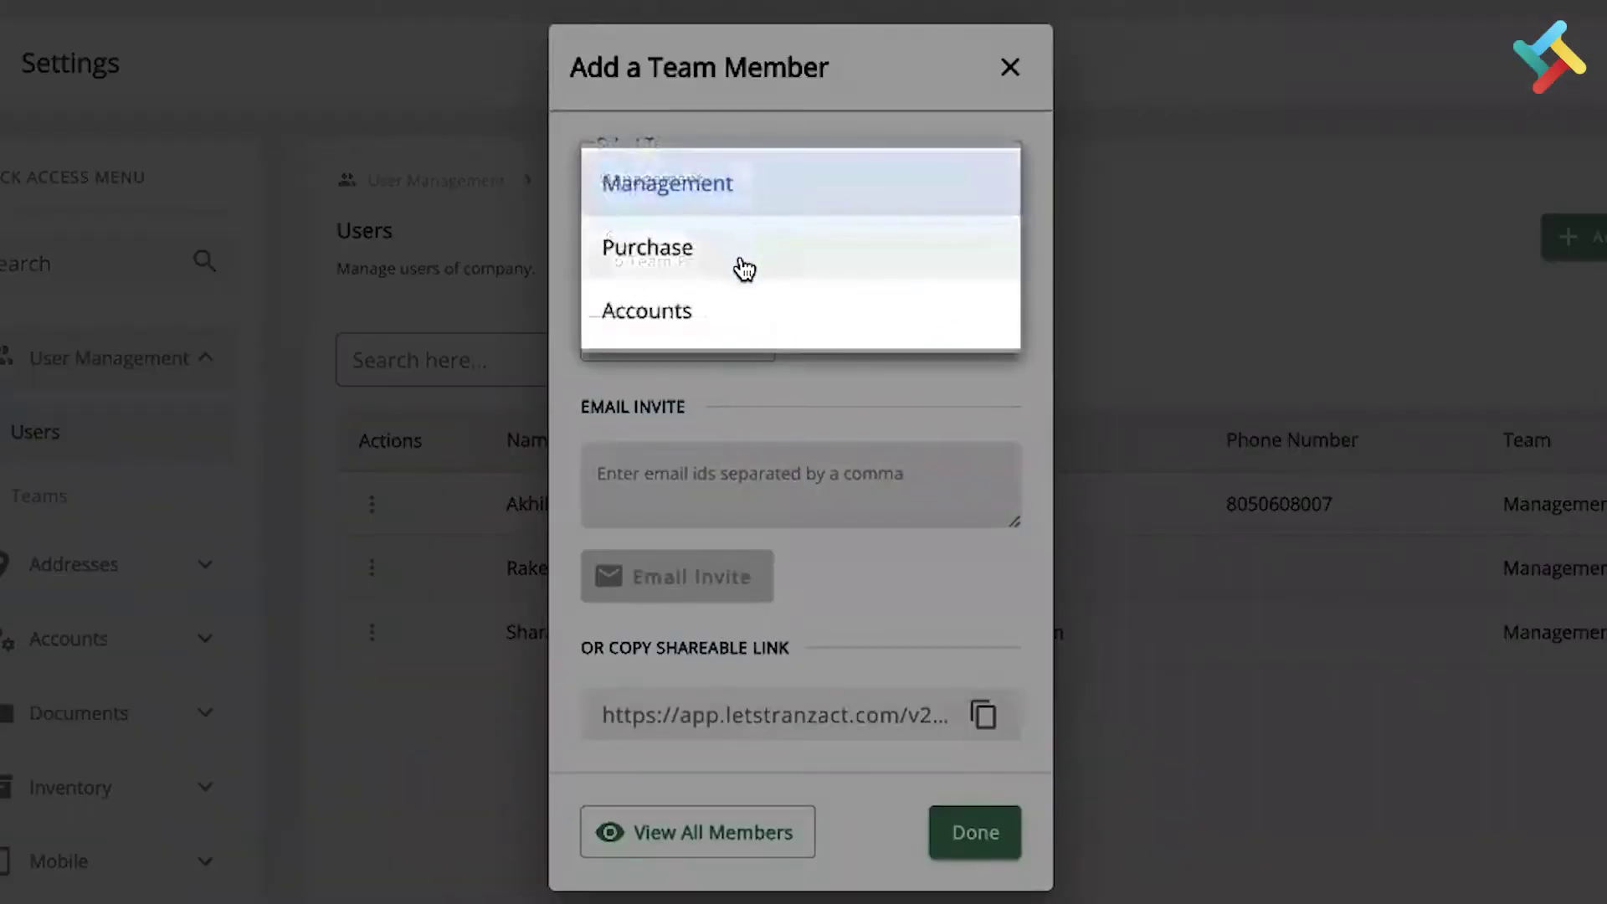
pyautogui.click(879, 388)
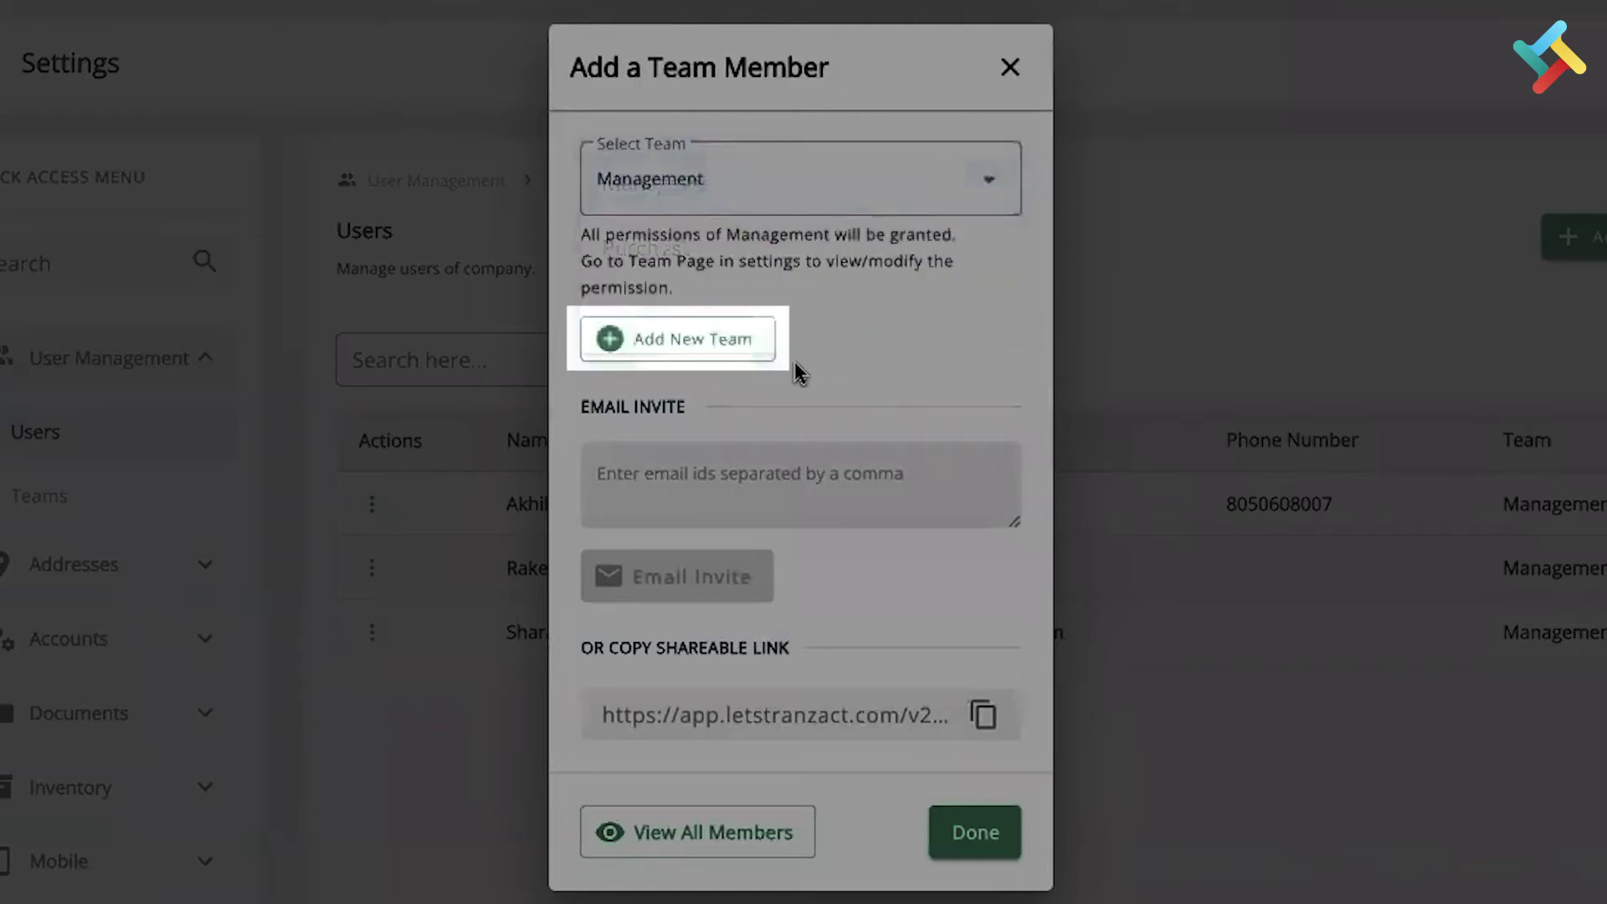
pyautogui.click(724, 353)
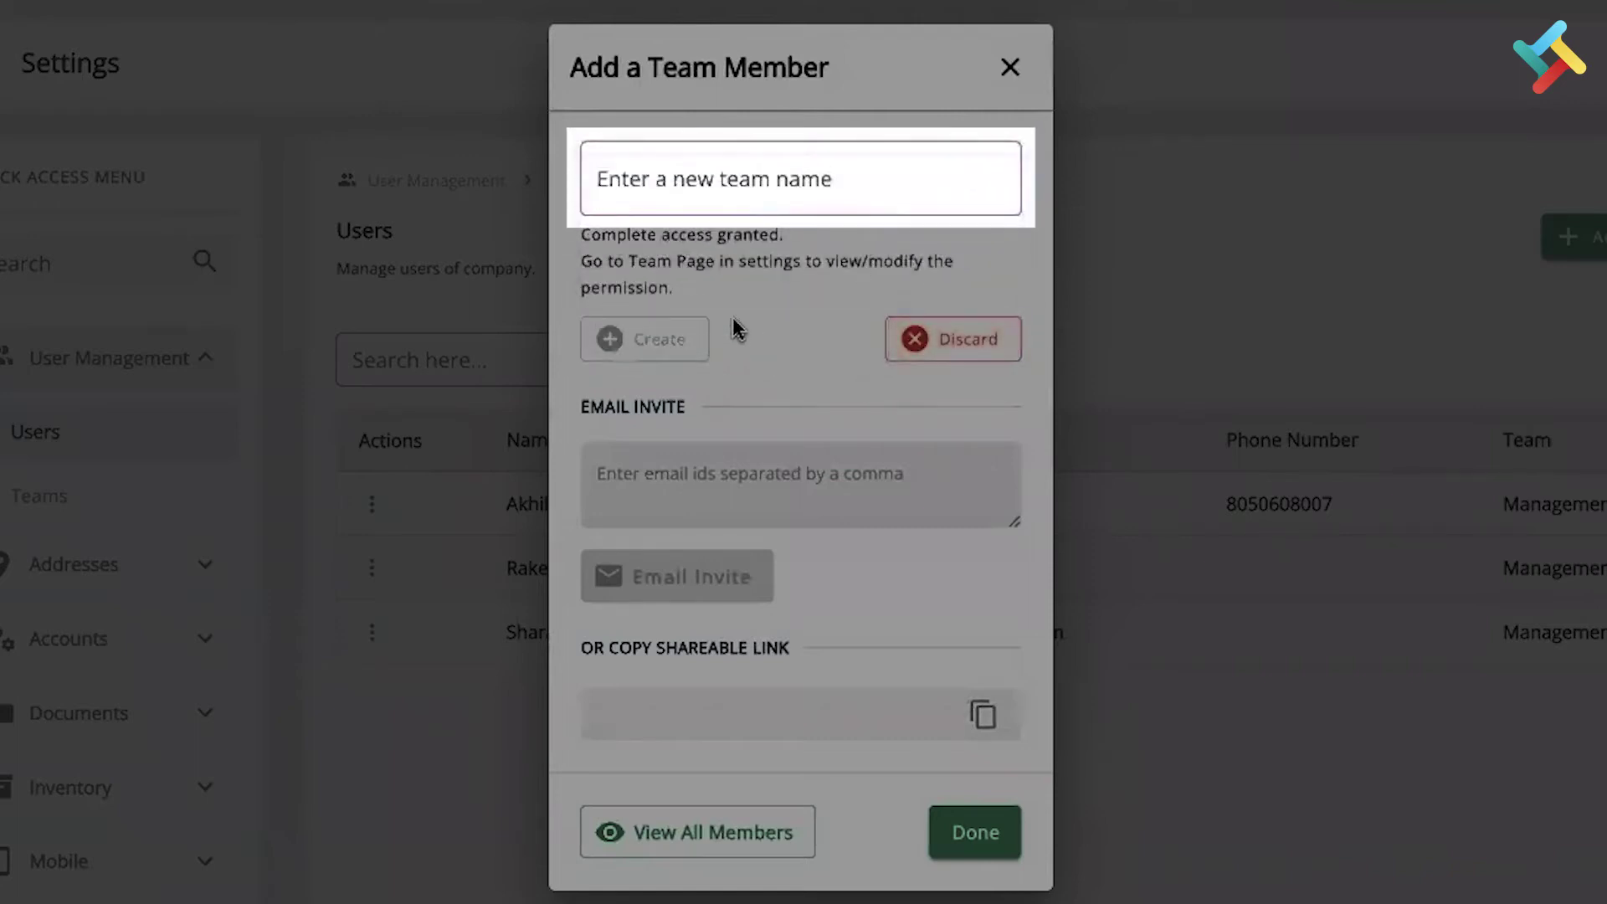
pyautogui.click(936, 339)
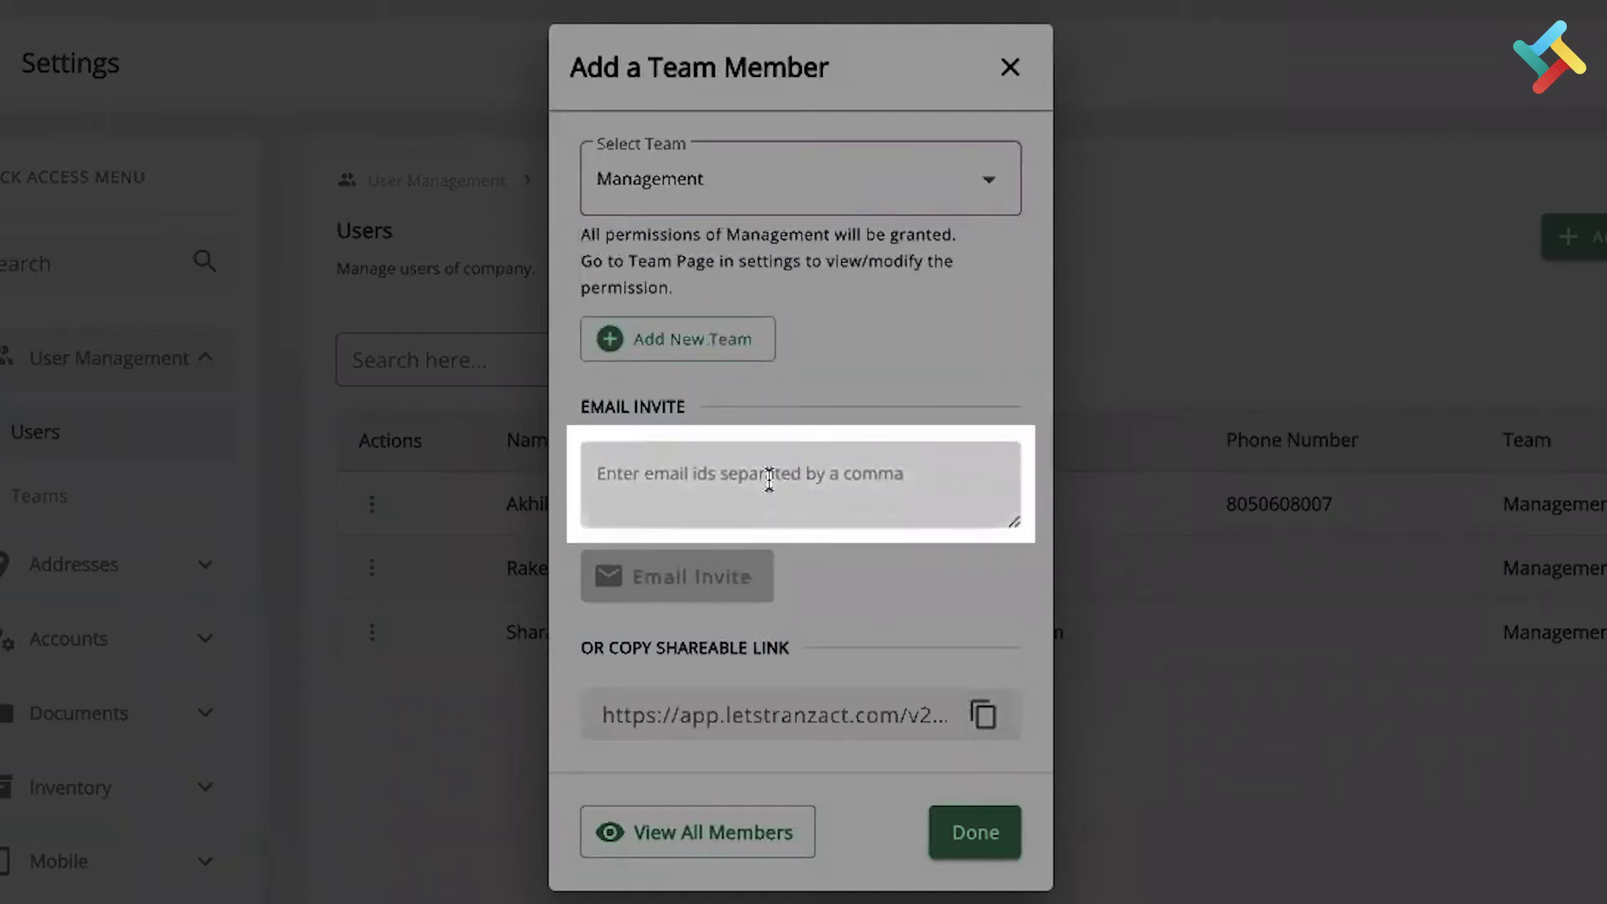
# Step: Focus the Email Invite field to enter the invitee's address
pyautogui.click(769, 479)
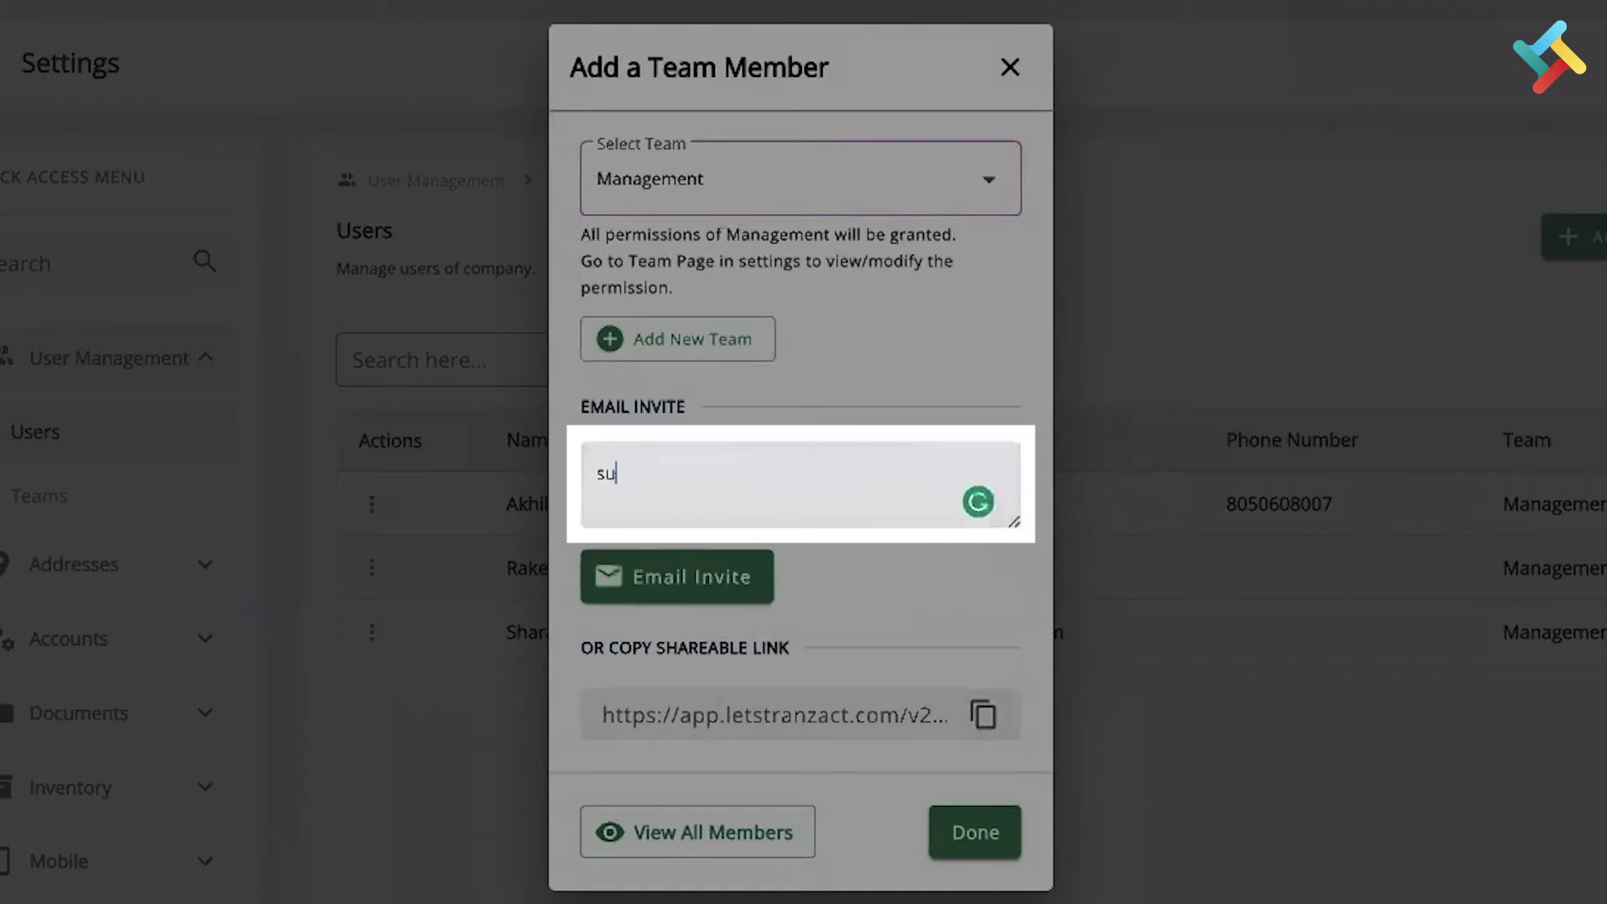
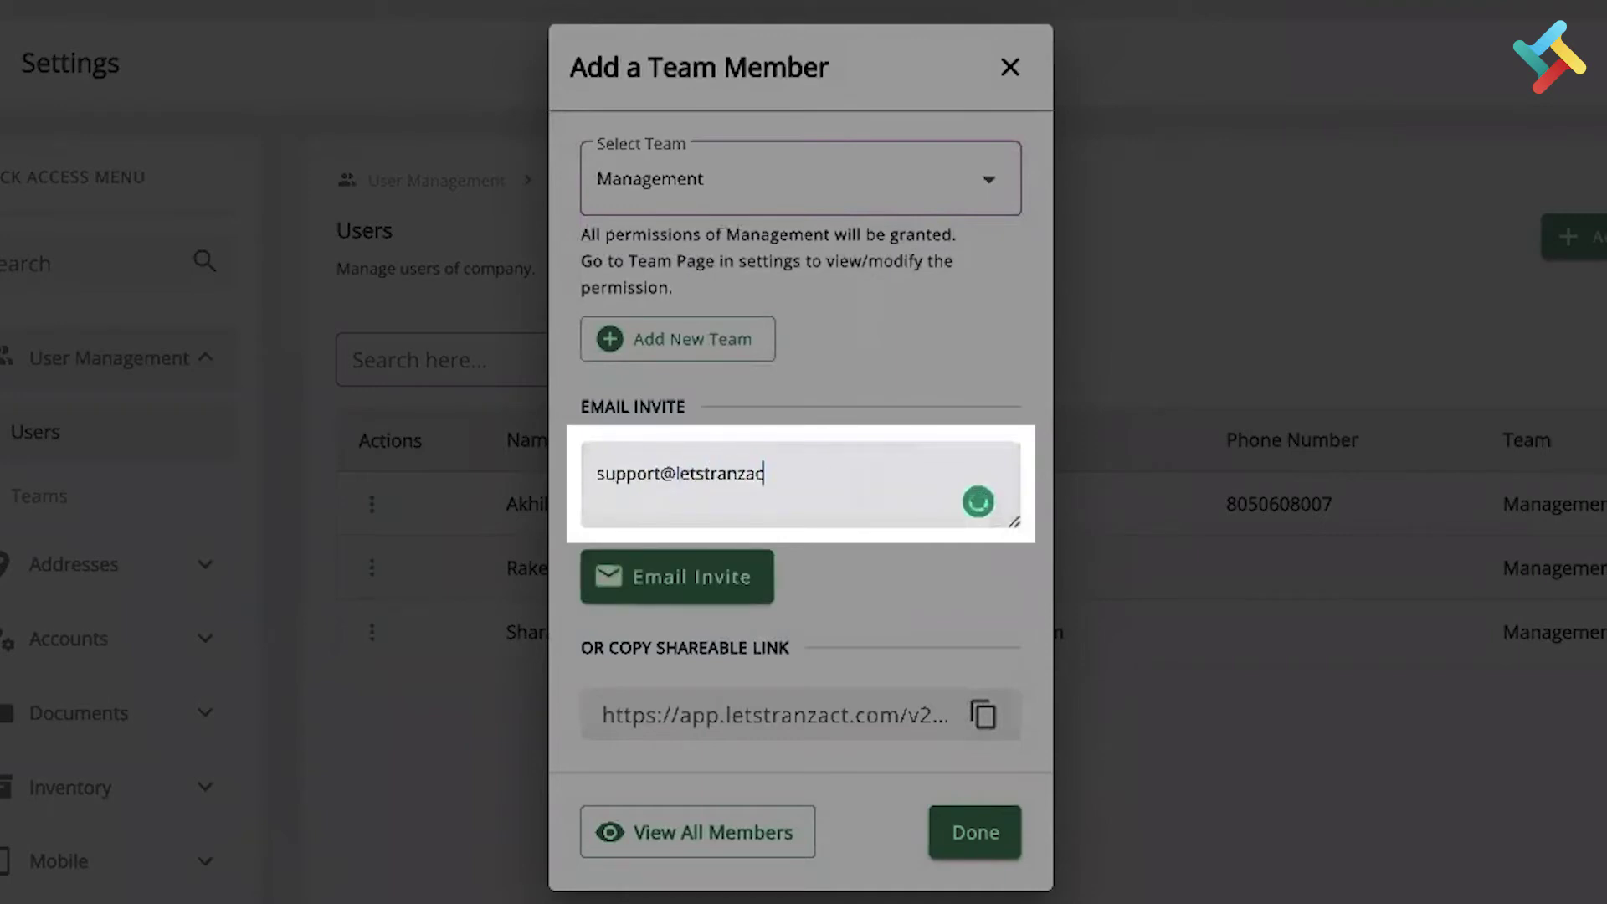
# Step: Send the Management-team email invitation to the entered address
pyautogui.click(705, 579)
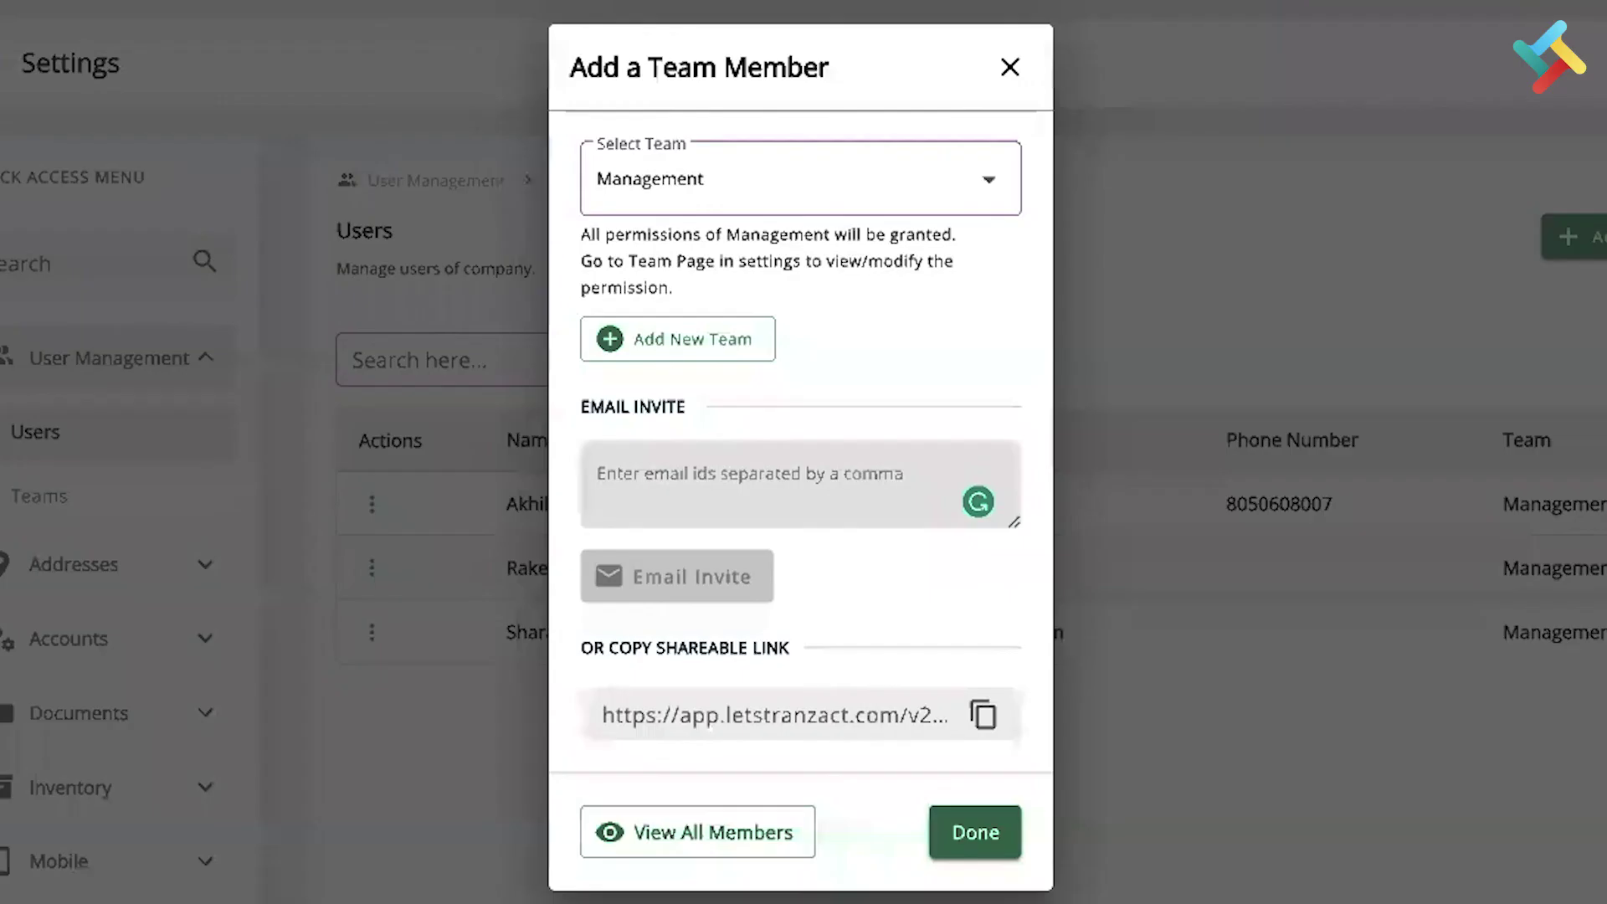
# Step: Close the Add a Team Member dialog to return to the three-user list
pyautogui.click(1009, 67)
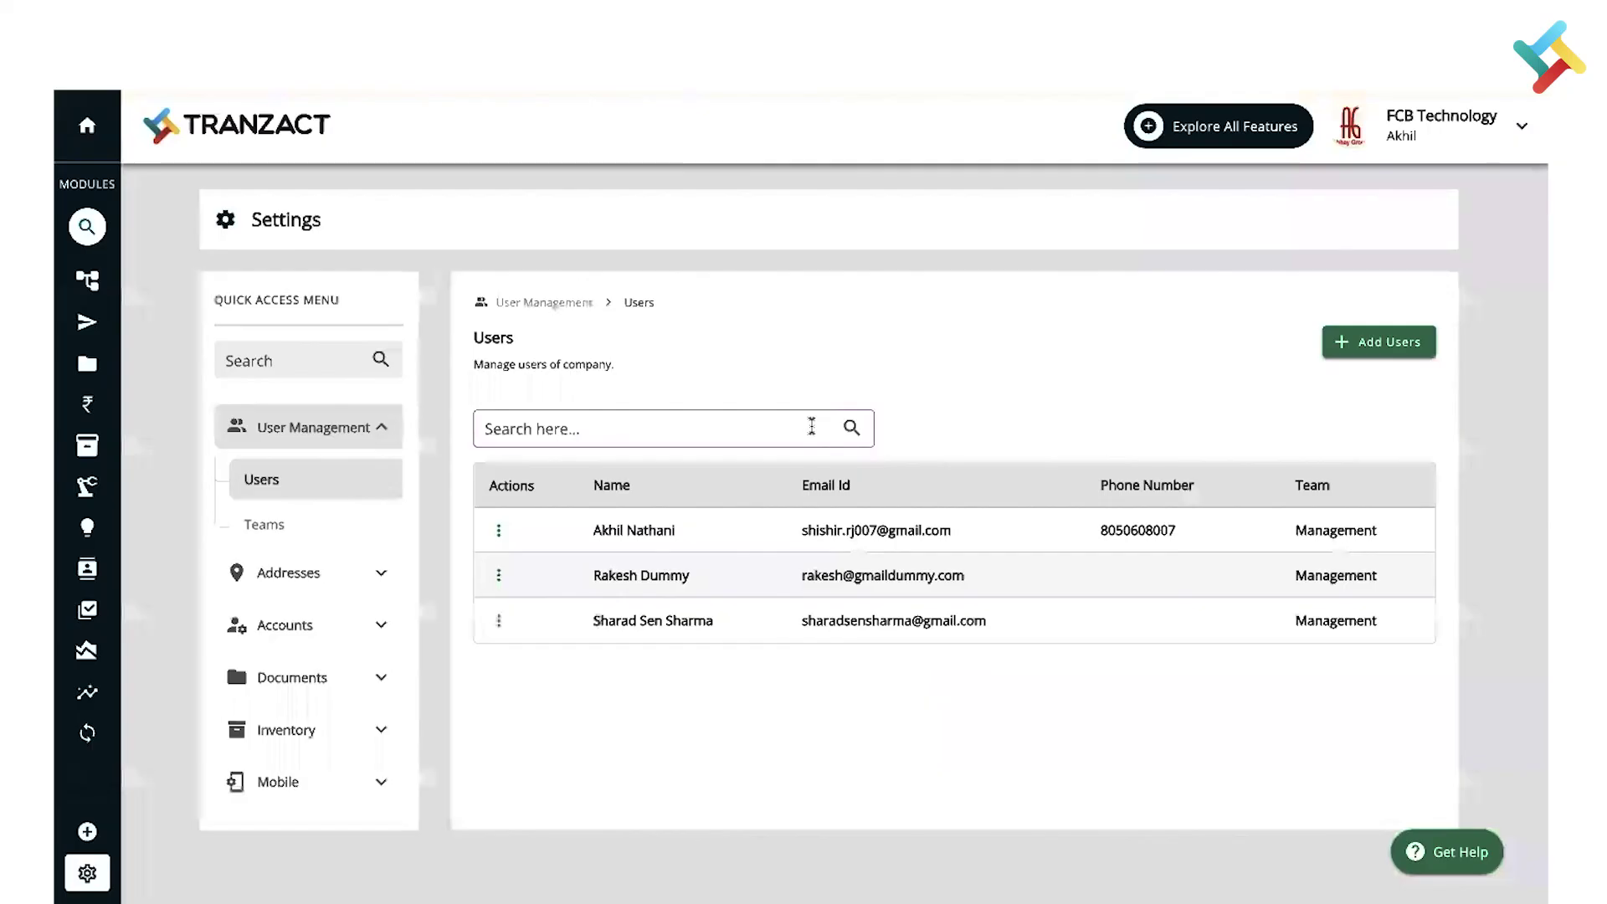